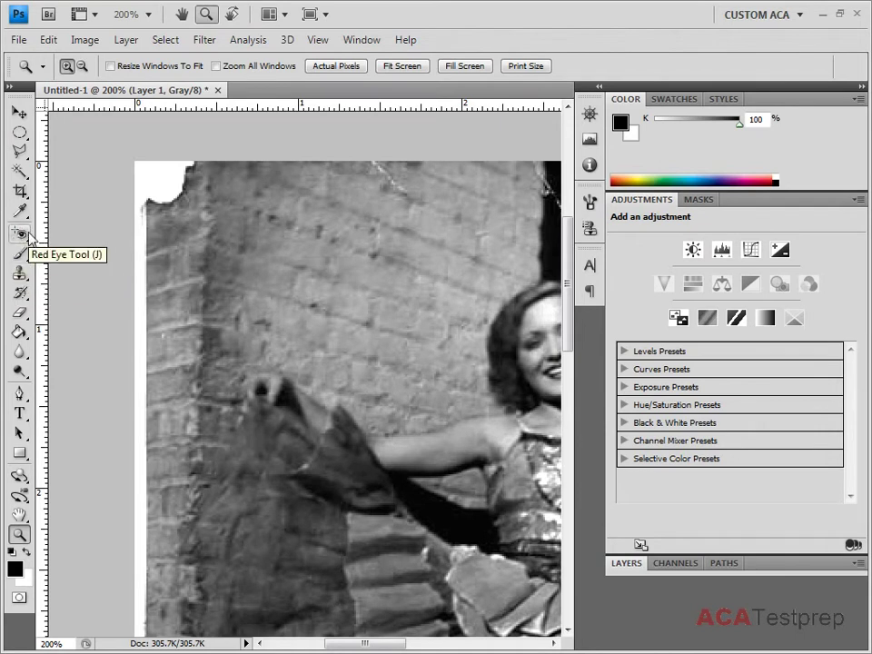
Activate the Clone Stamp tool from the stamp tool group.
click(25, 279)
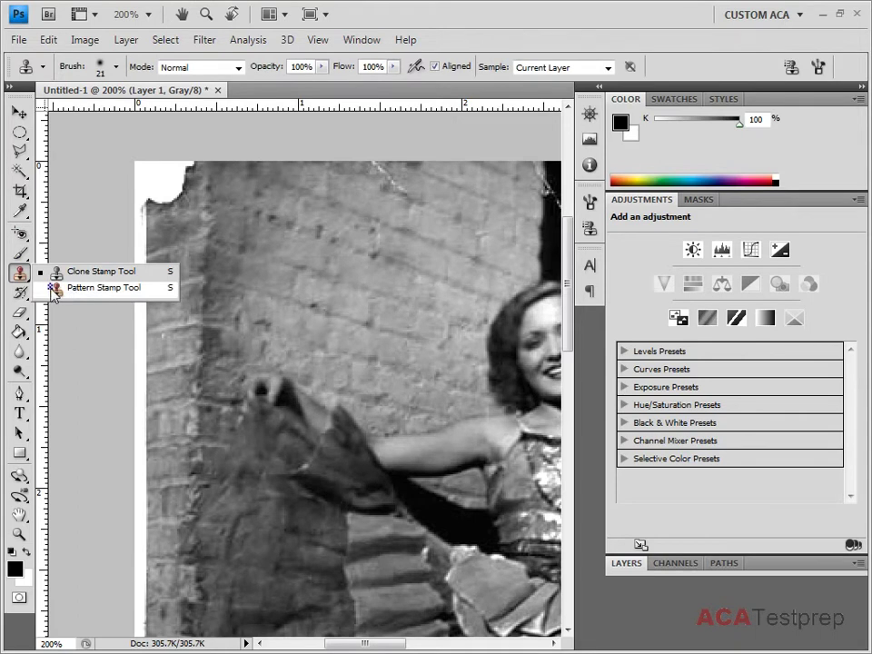
click(52, 289)
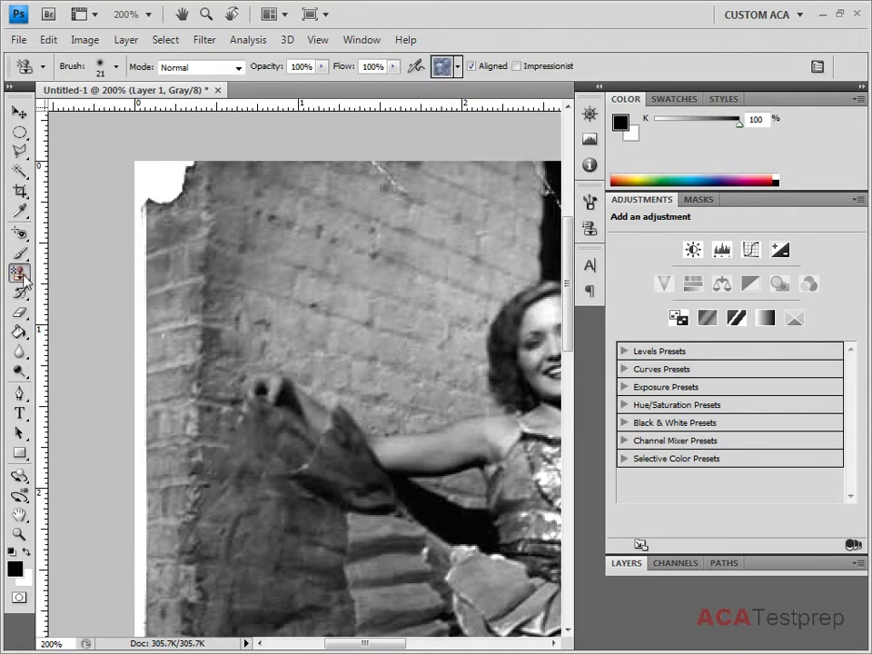
click(25, 281)
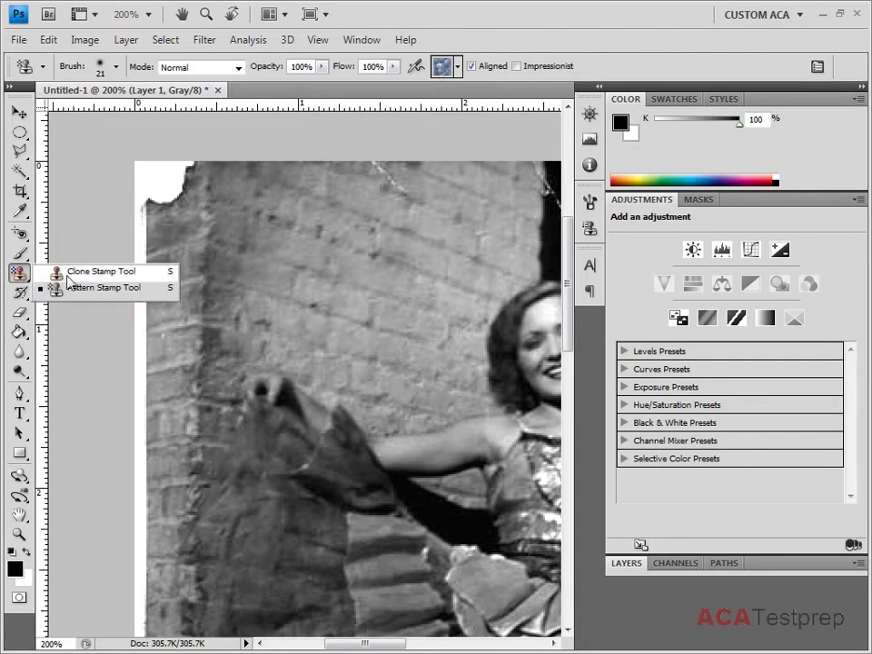
click(67, 272)
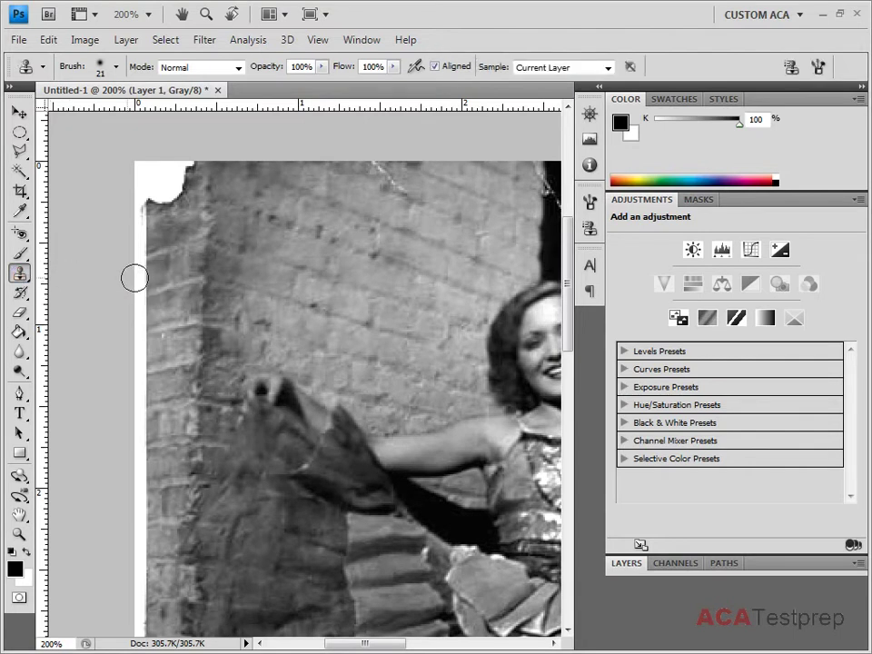
Check the Clone Stamp's brush diameter, hardness and available brush presets.
click(116, 67)
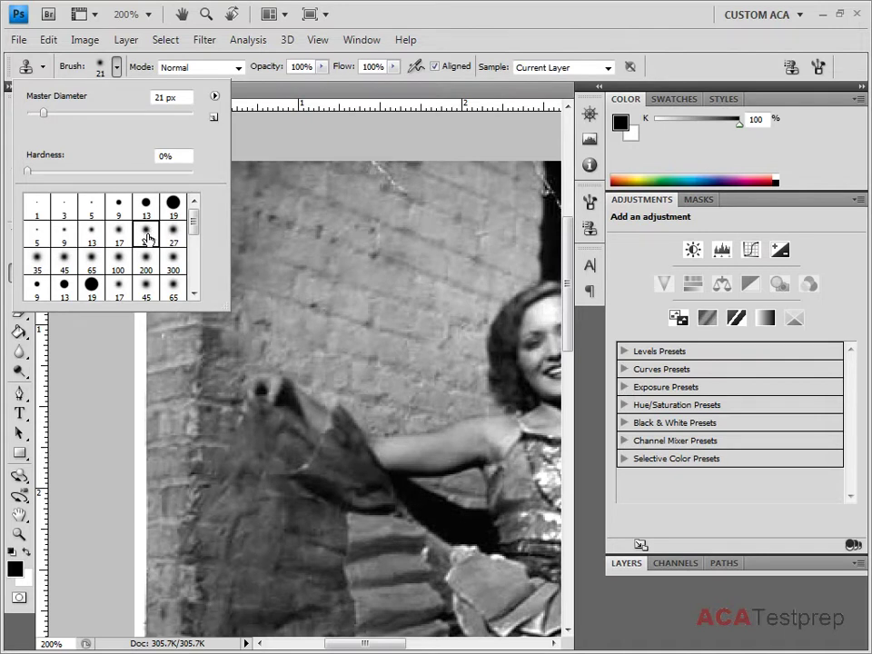
click(280, 144)
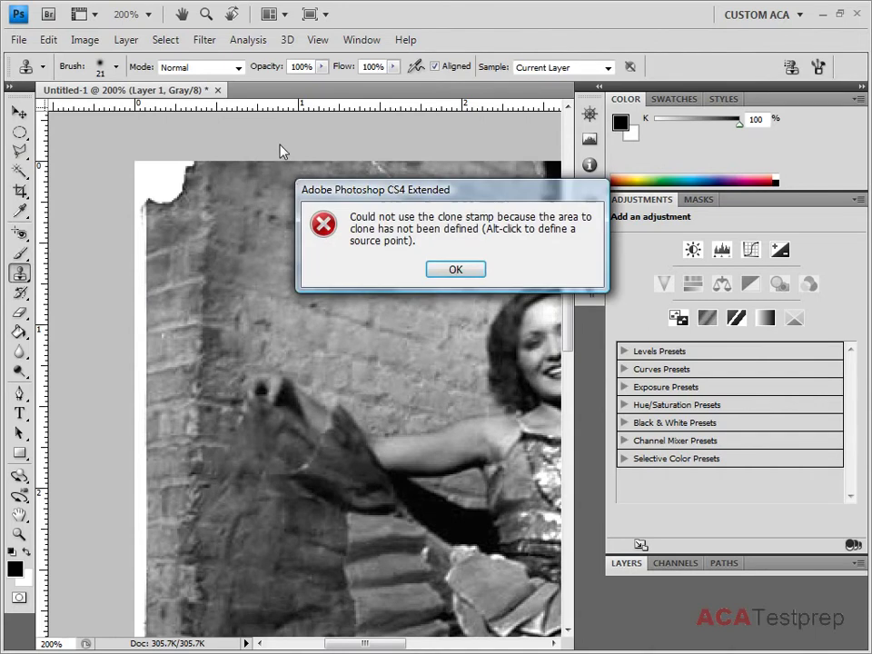
click(455, 270)
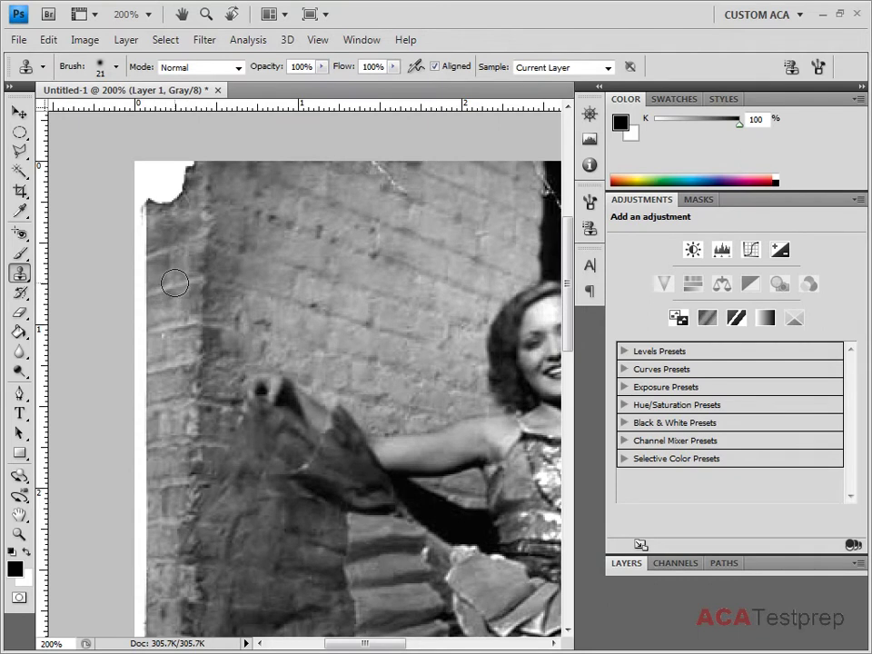
Sample the brick column and clone its texture over the white torn area in the photo's upper-left corner.
alt+click(175, 283)
alt+click(172, 285)
click(174, 204)
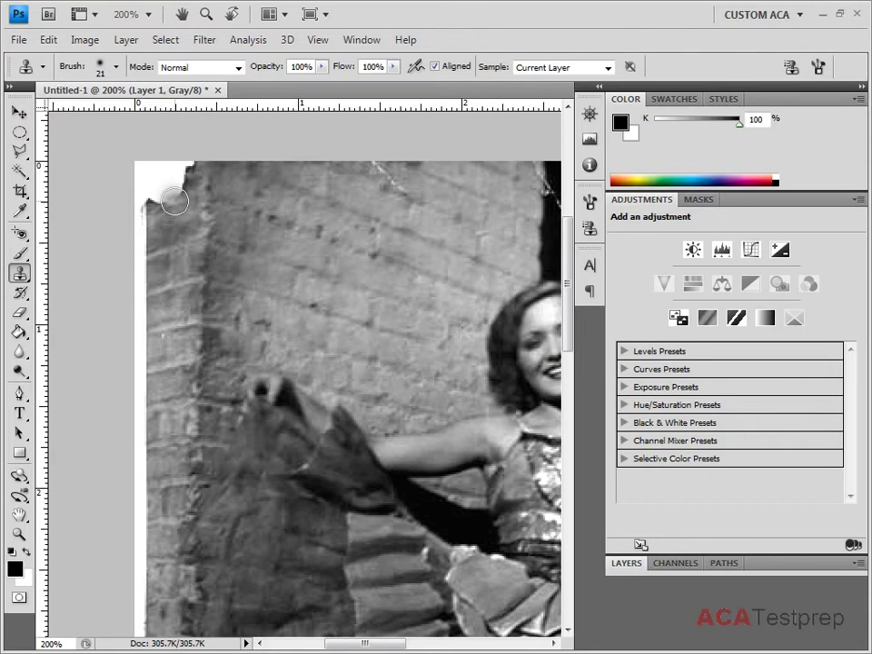
mouse_move(174, 202)
mouse_down()
mouse_move(191, 176)
mouse_move(166, 160)
mouse_move(154, 214)
mouse_move(185, 174)
mouse_up()
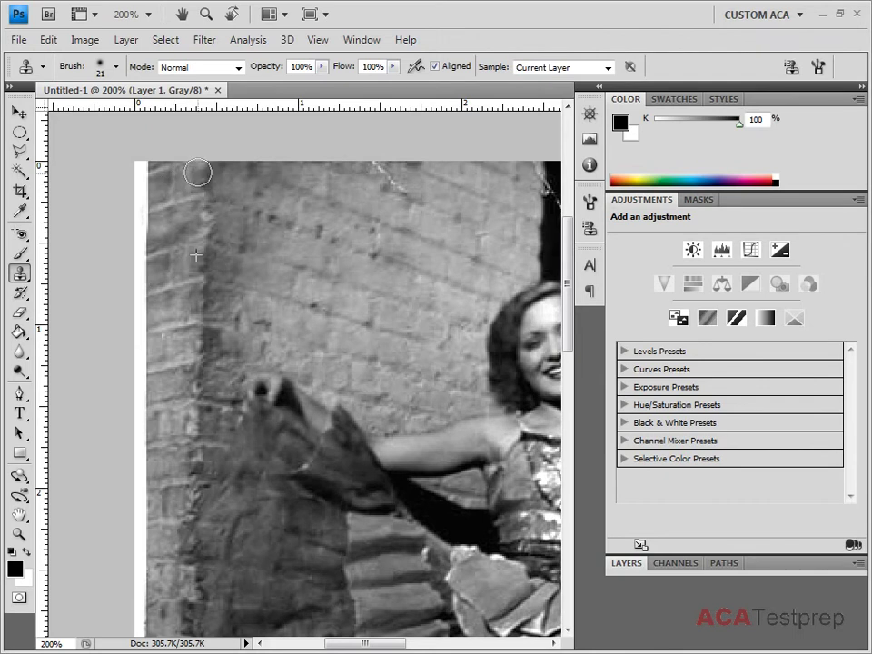
mouse_move(202, 257)
mouse_down()
mouse_move(182, 263)
mouse_move(179, 288)
mouse_up()
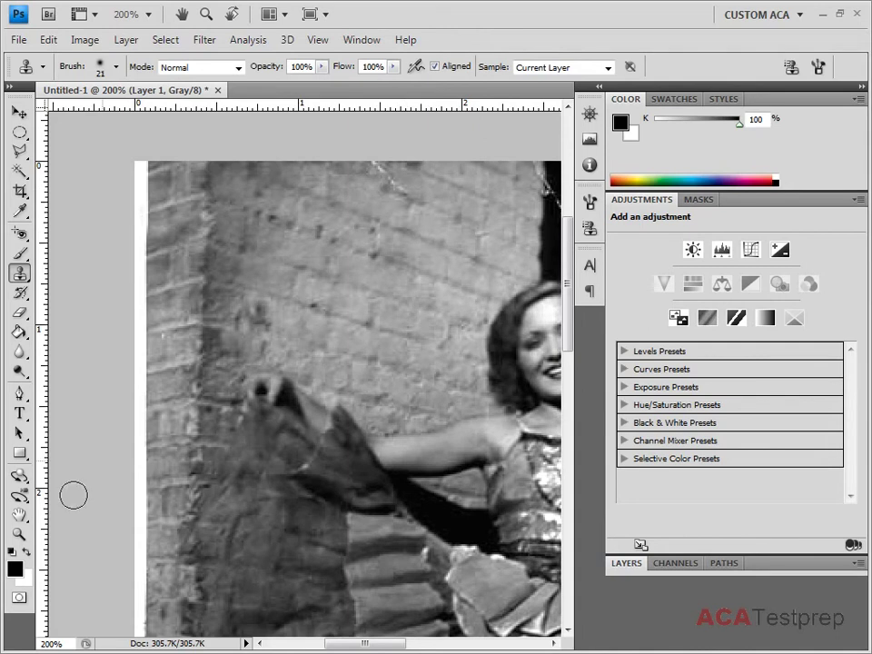
Clone nearby brick over the thin white scratch at the top of the brick wall, and undo the last stray stroke.
click(19, 534)
key(alt)
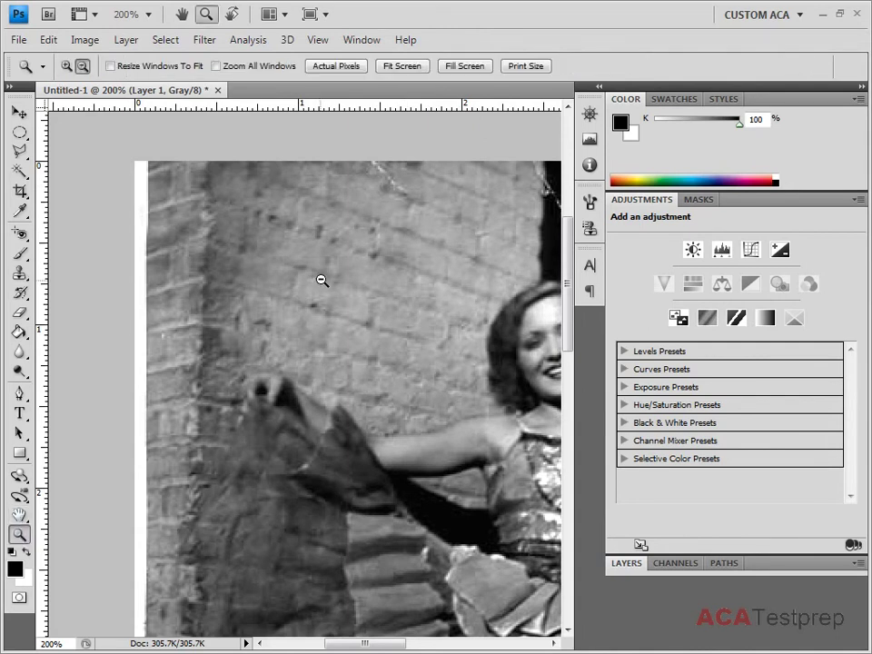
alt+click(397, 207)
drag(569, 325, 559, 288)
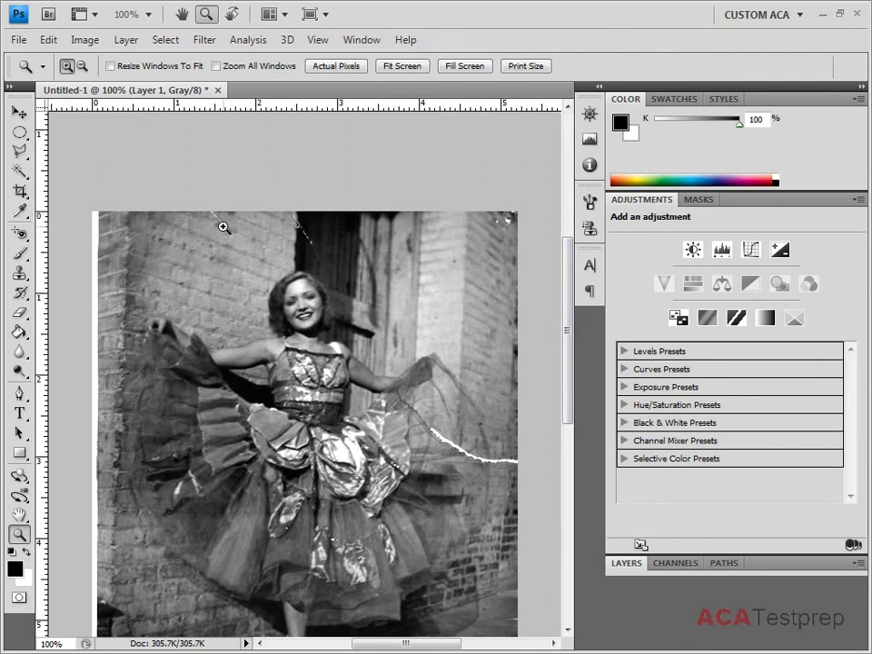
click(20, 273)
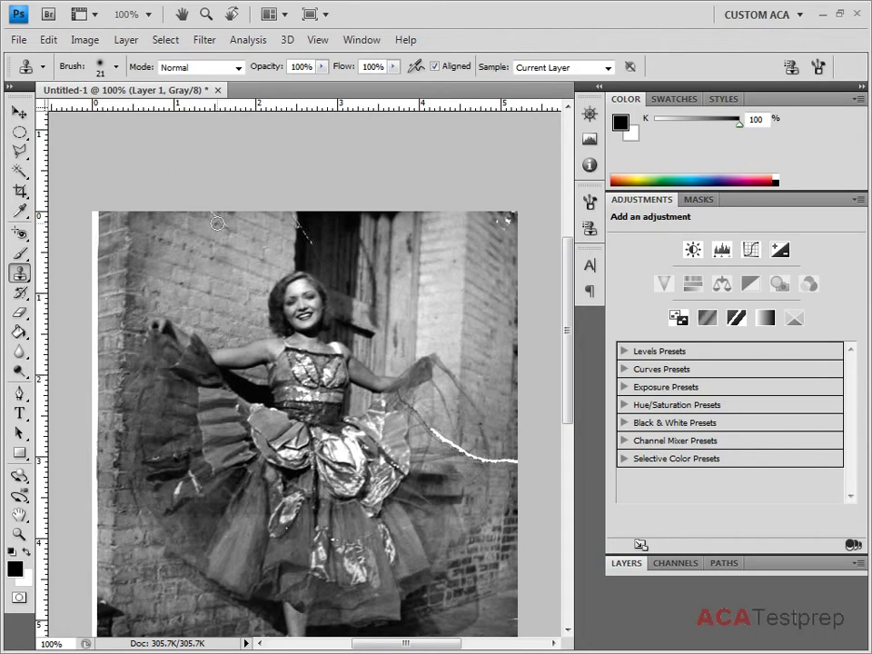
mouse_move(218, 222)
mouse_down()
mouse_move(239, 289)
mouse_move(220, 228)
mouse_move(229, 269)
mouse_move(235, 255)
mouse_move(227, 234)
mouse_move(217, 264)
mouse_move(230, 280)
mouse_move(216, 268)
mouse_move(222, 216)
mouse_move(239, 263)
mouse_move(212, 296)
mouse_up()
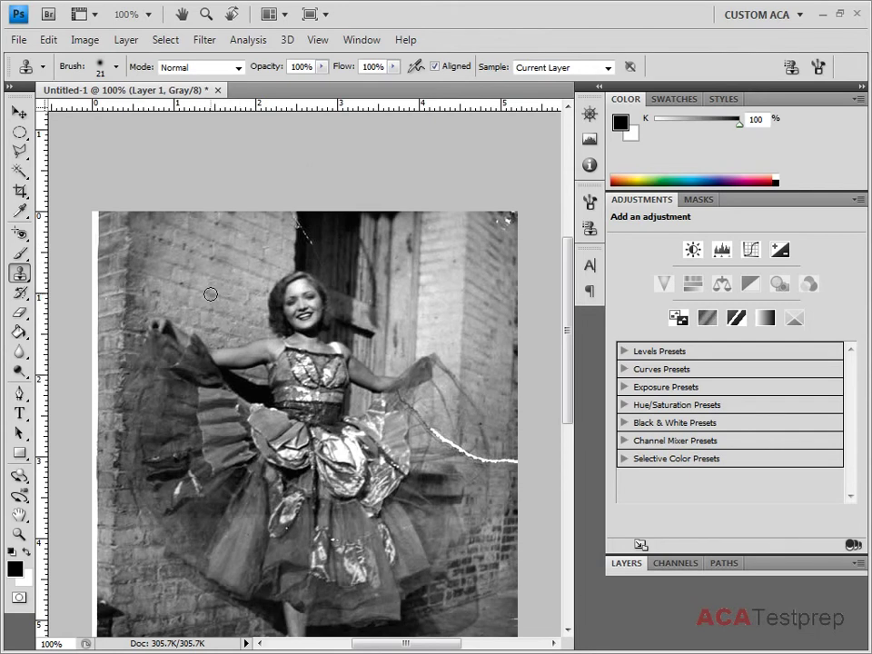
mouse_move(210, 292)
mouse_down()
mouse_move(218, 211)
mouse_move(207, 218)
mouse_move(233, 220)
mouse_move(236, 294)
mouse_move(205, 326)
mouse_move(228, 259)
mouse_move(234, 229)
mouse_up()
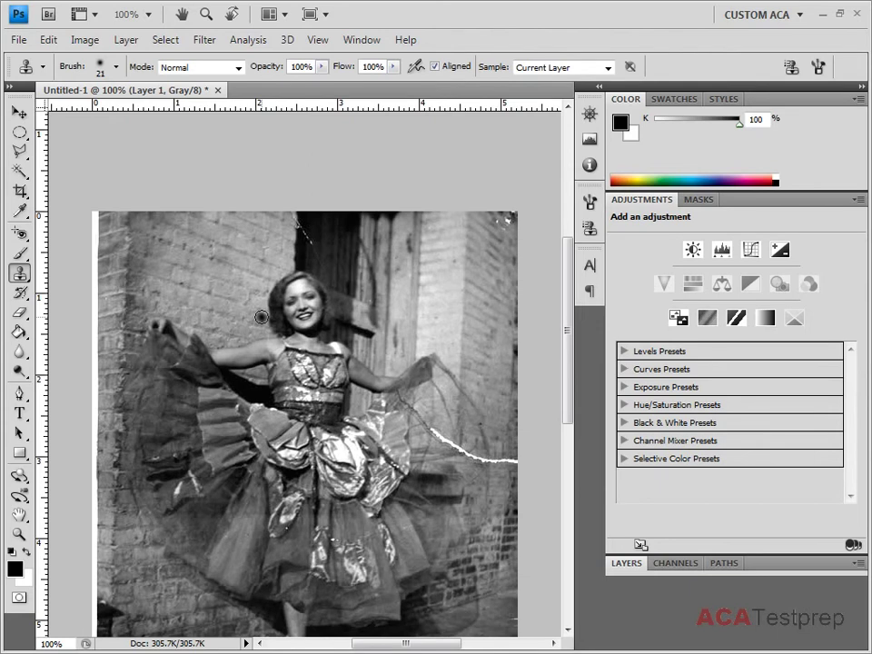
key(ctrl+z)
Clone the dark doorway texture over the white scratch above the woman's head.
scroll(351, 297, up, 1)
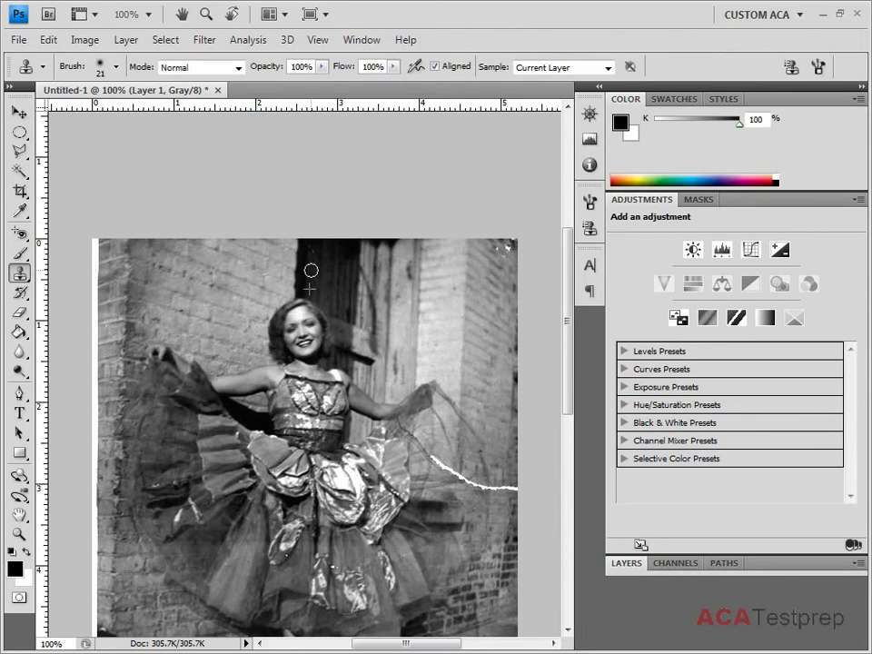
mouse_move(310, 271)
mouse_down()
mouse_move(335, 307)
mouse_move(316, 284)
mouse_move(332, 302)
mouse_move(324, 273)
mouse_move(326, 296)
mouse_move(339, 289)
mouse_move(325, 286)
mouse_up()
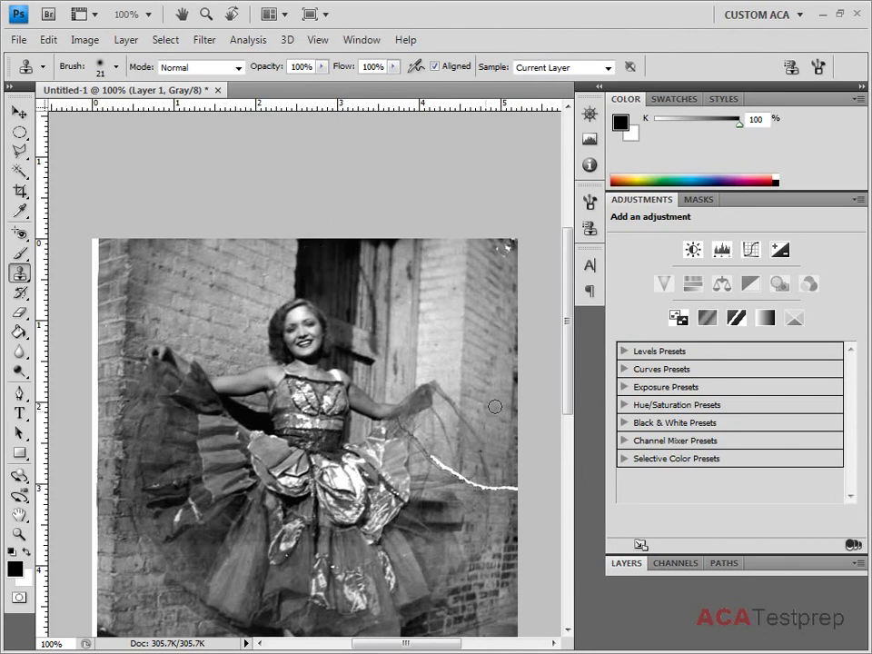
Clone surrounding skirt and wall texture over the white tear running from the raised skirt to the photo's right edge.
drag(571, 307, 538, 379)
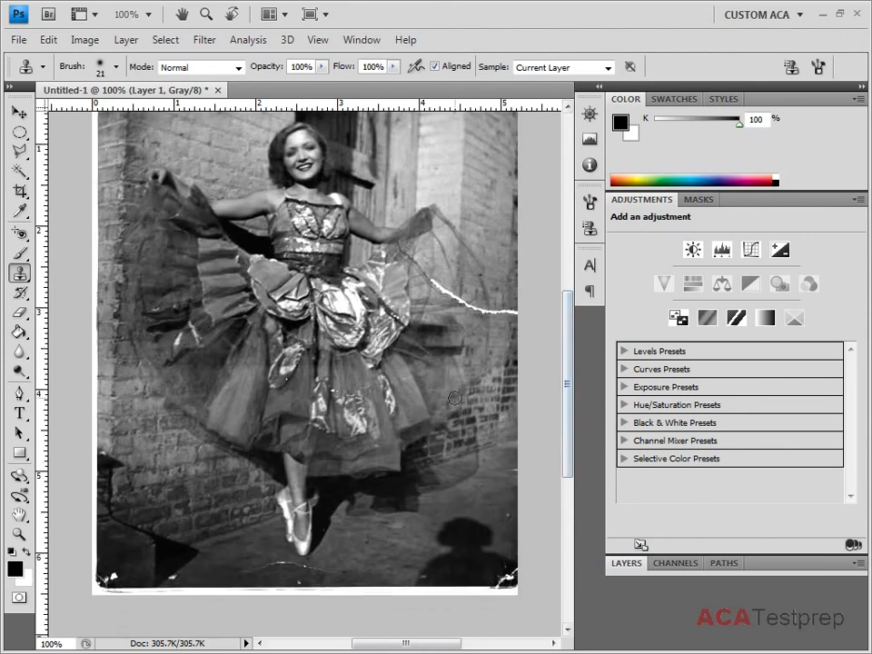
drag(453, 372, 329, 342)
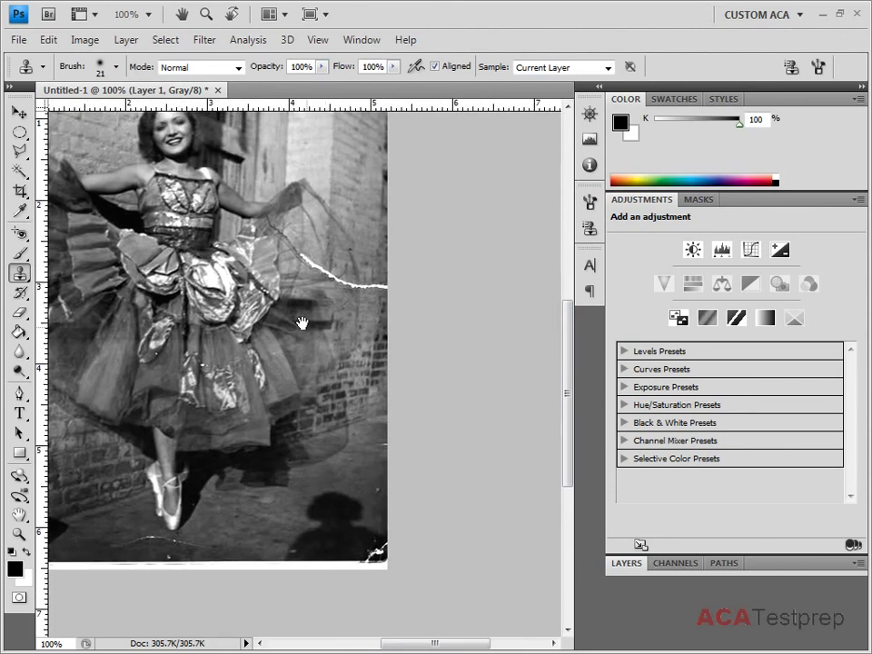
drag(324, 226, 334, 267)
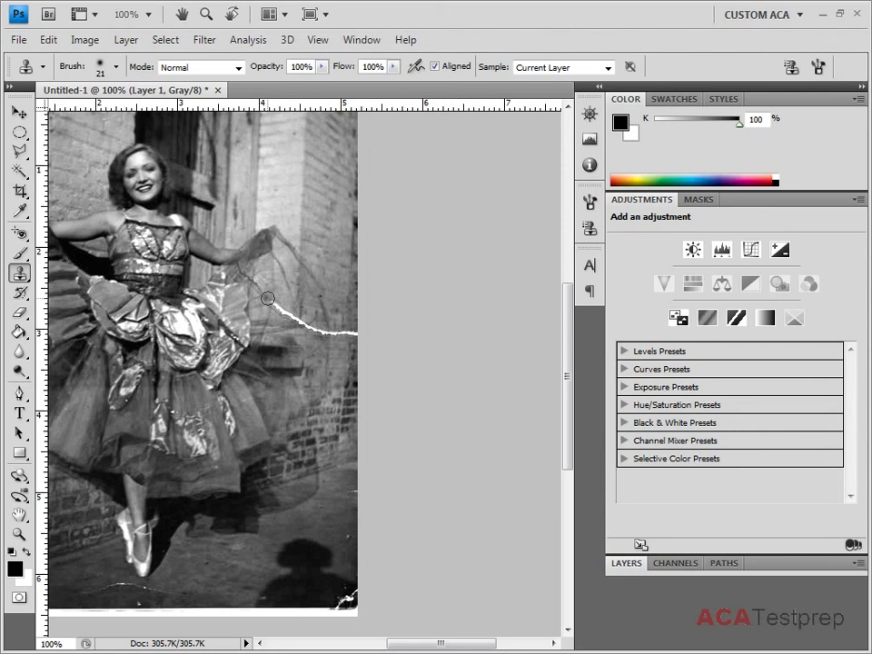
mouse_move(267, 298)
mouse_down()
mouse_move(240, 266)
mouse_move(266, 301)
mouse_move(361, 335)
mouse_up()
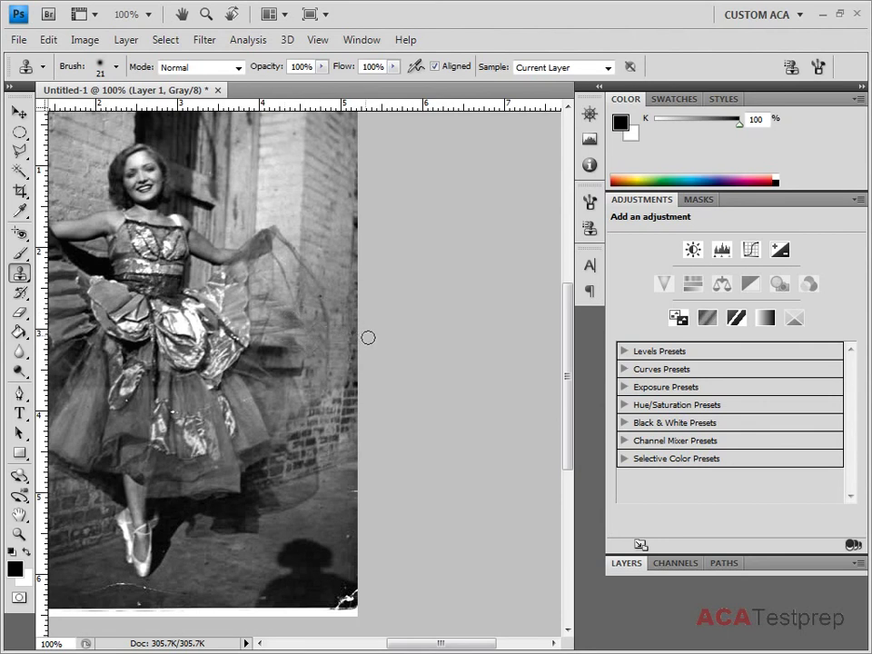
alt+click(292, 282)
drag(296, 319, 327, 352)
mouse_move(349, 342)
mouse_down()
mouse_move(281, 323)
mouse_move(263, 253)
mouse_move(283, 279)
mouse_up()
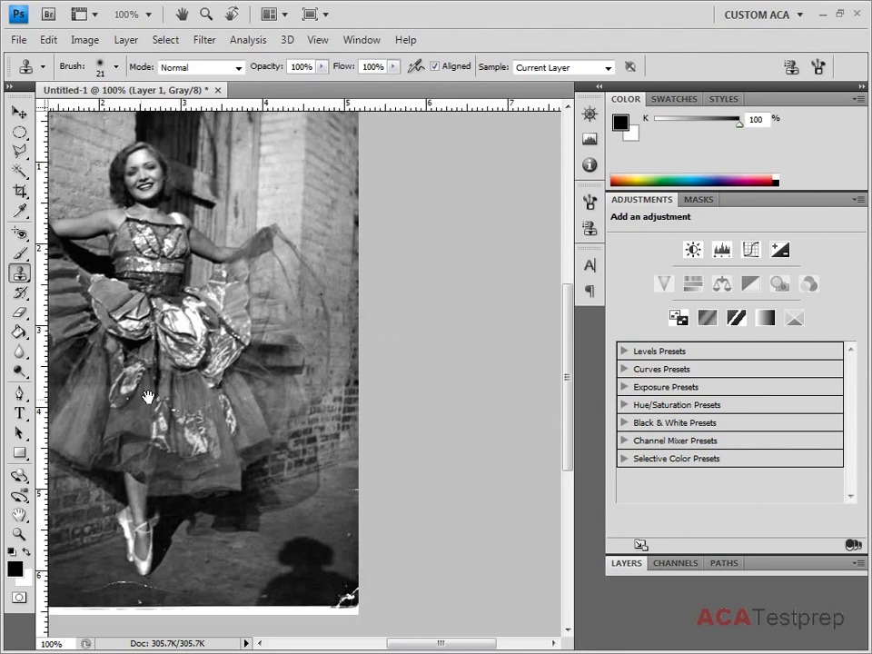
Sample clean ground and clone it over the curved white scratch beneath the ballet shoes.
drag(118, 405, 281, 334)
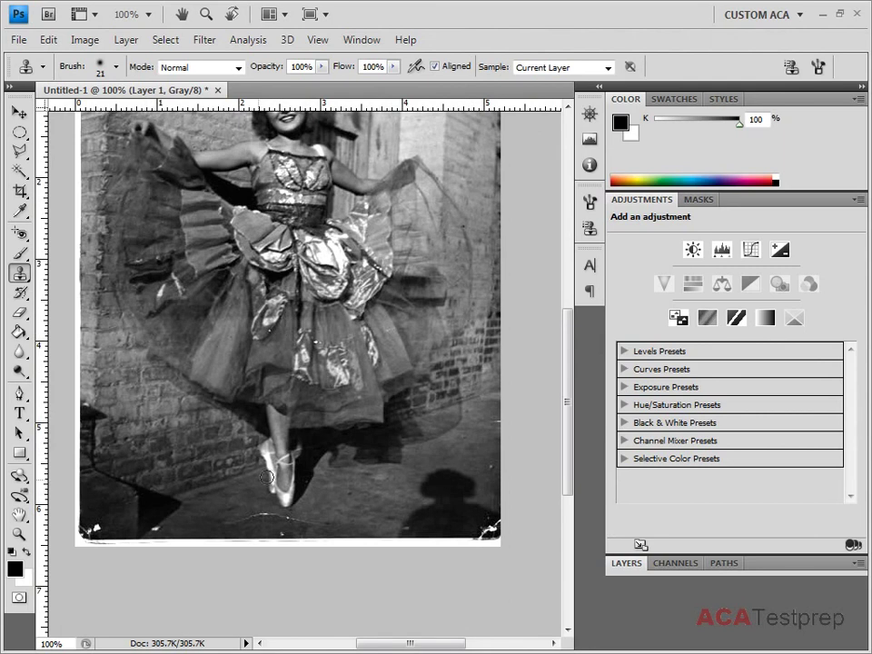
alt+click(333, 510)
mouse_move(233, 520)
mouse_down()
mouse_move(269, 516)
mouse_move(256, 513)
mouse_up()
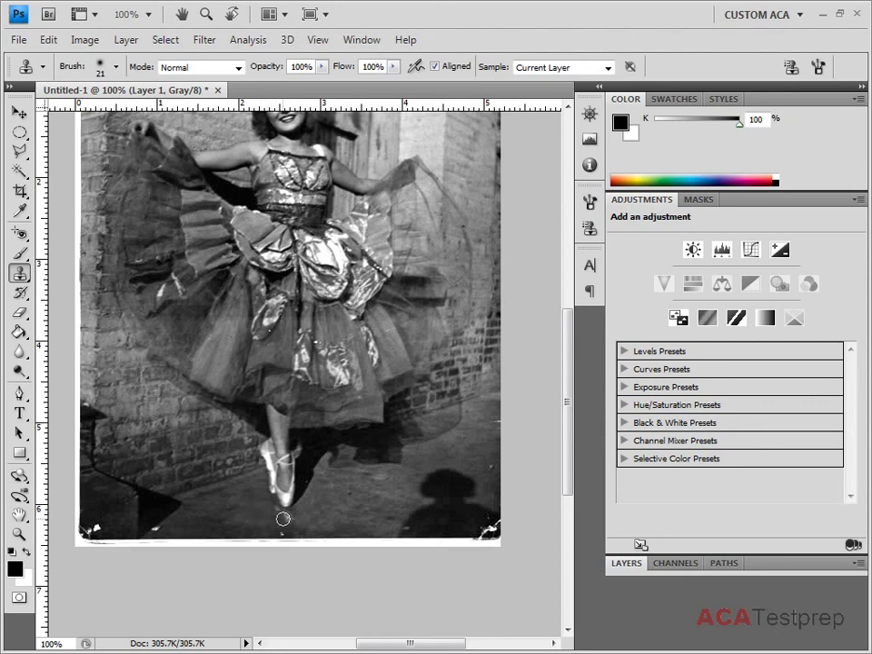
alt+click(248, 499)
drag(275, 522, 285, 523)
mouse_move(350, 253)
mouse_down()
mouse_move(347, 403)
mouse_move(370, 258)
mouse_up()
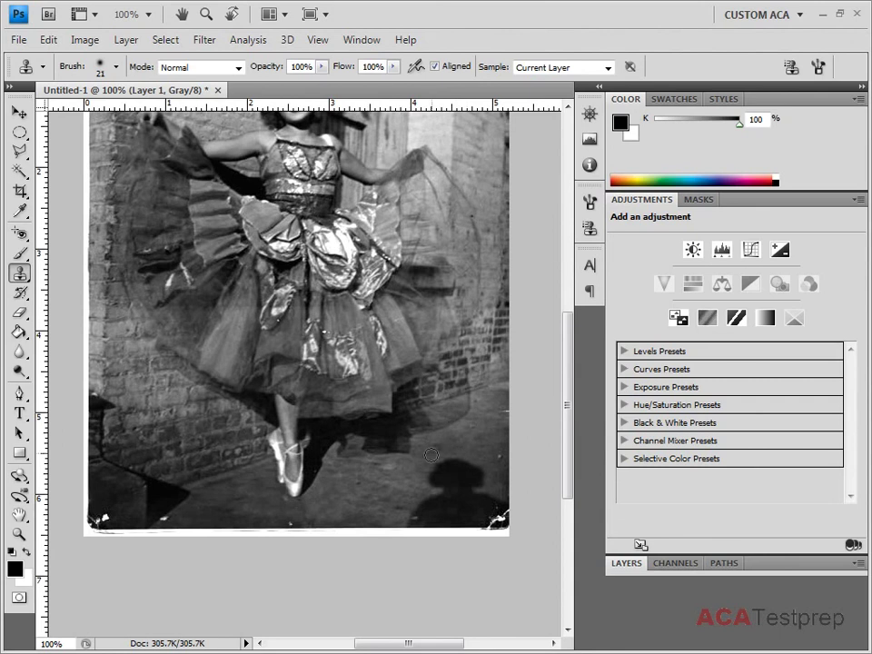